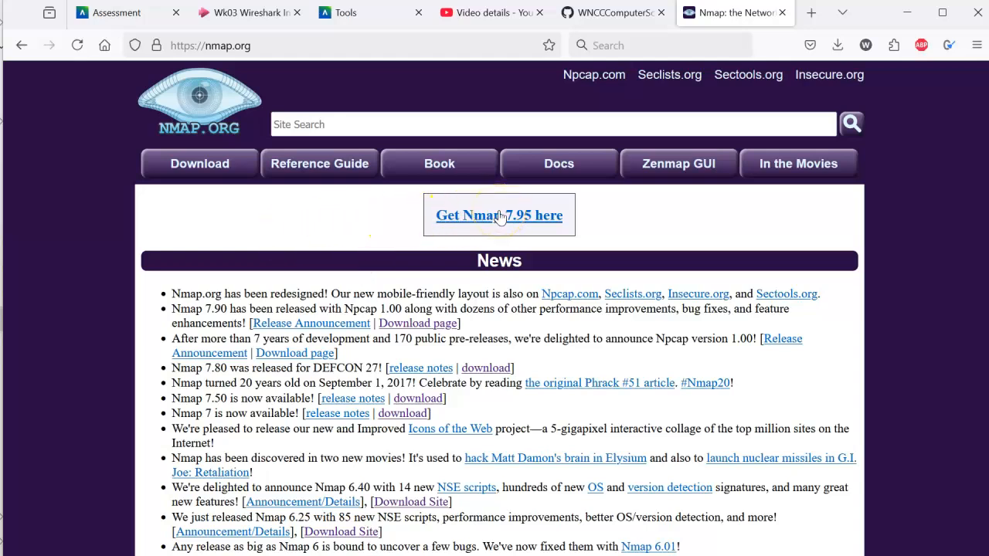
Download the stable Windows installer nmap-7.95-setup.exe from nmap.org and save it in the Downloads folder.
{"action": "left_click", "coordinate": [499, 216]}
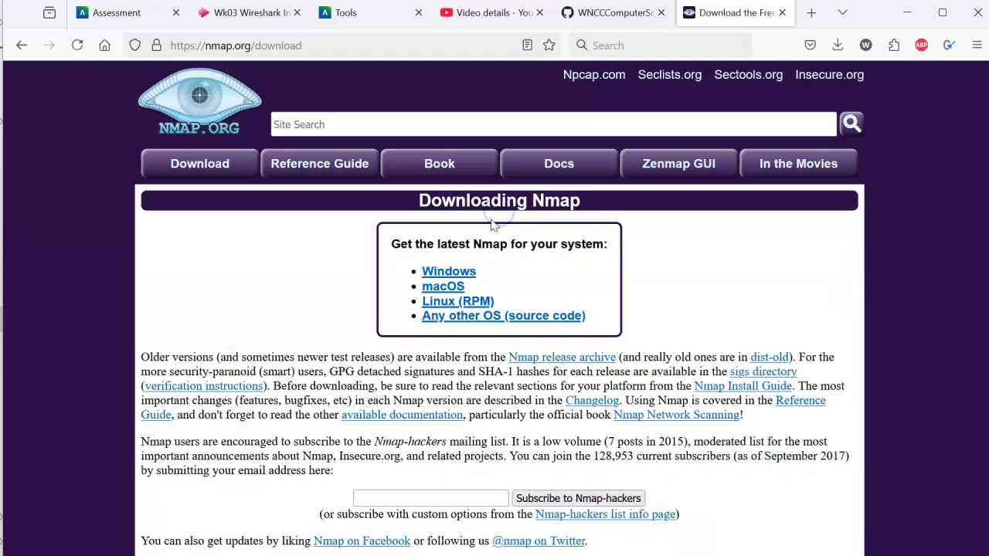
{"action": "left_click", "coordinate": [470, 274]}
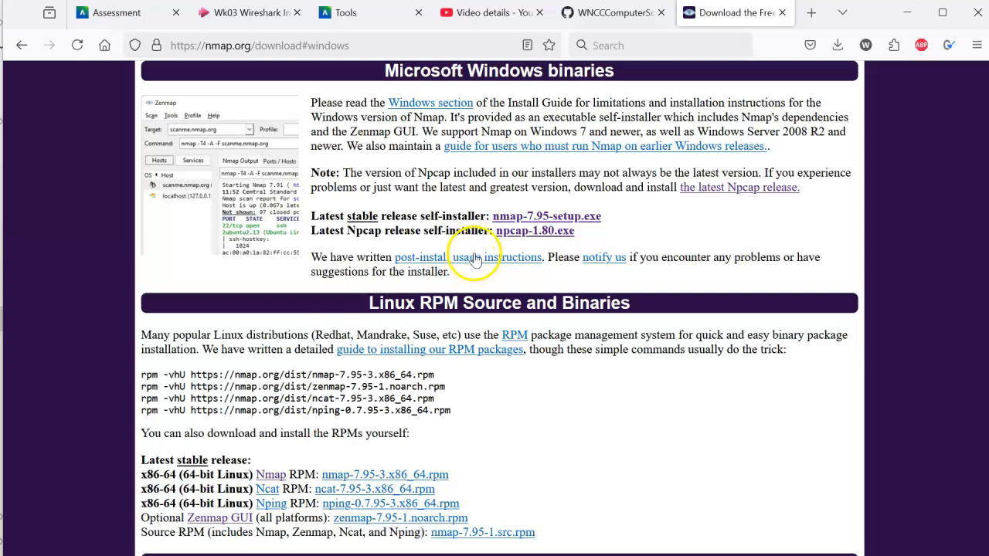
{"action": "left_click", "coordinate": [532, 218]}
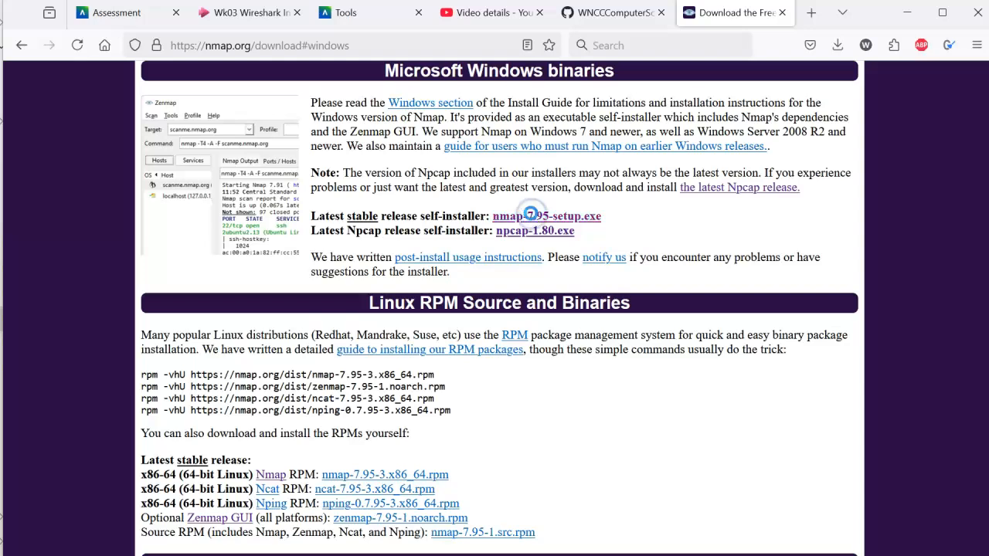
{"action": "left_click", "coordinate": [799, 511]}
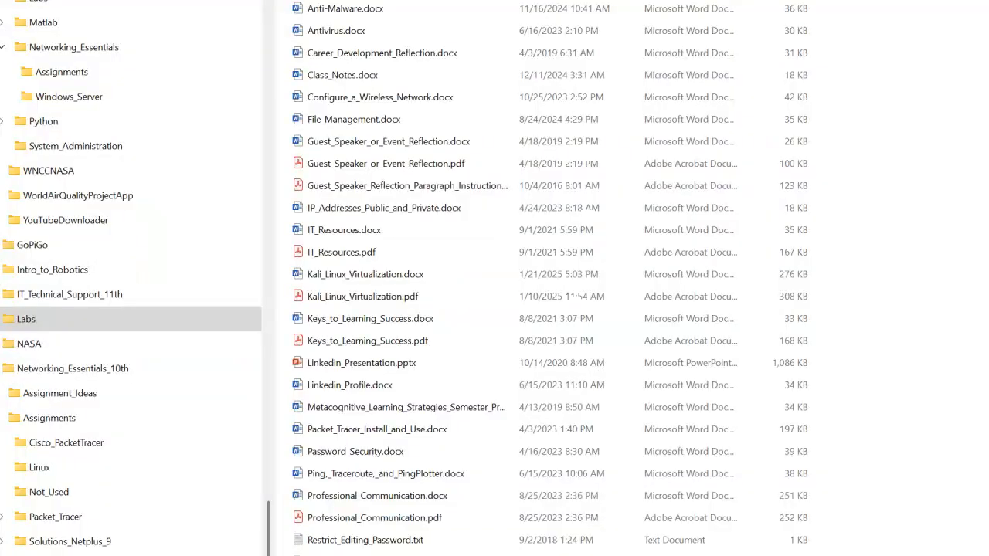
Open the Downloads folder in File Explorer and launch nmap-7.95-setup.exe.
{"action": "scroll", "coordinate": [188, 205], "scroll_direction": "up", "scroll_amount": 10}
{"action": "scroll", "coordinate": [182, 206], "scroll_direction": "up", "scroll_amount": 3}
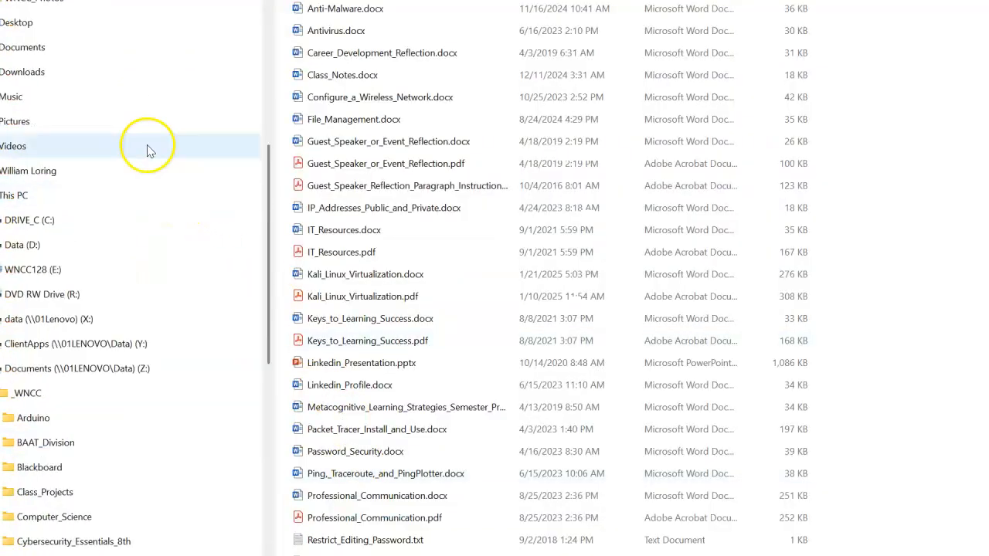
{"action": "left_click", "coordinate": [44, 71]}
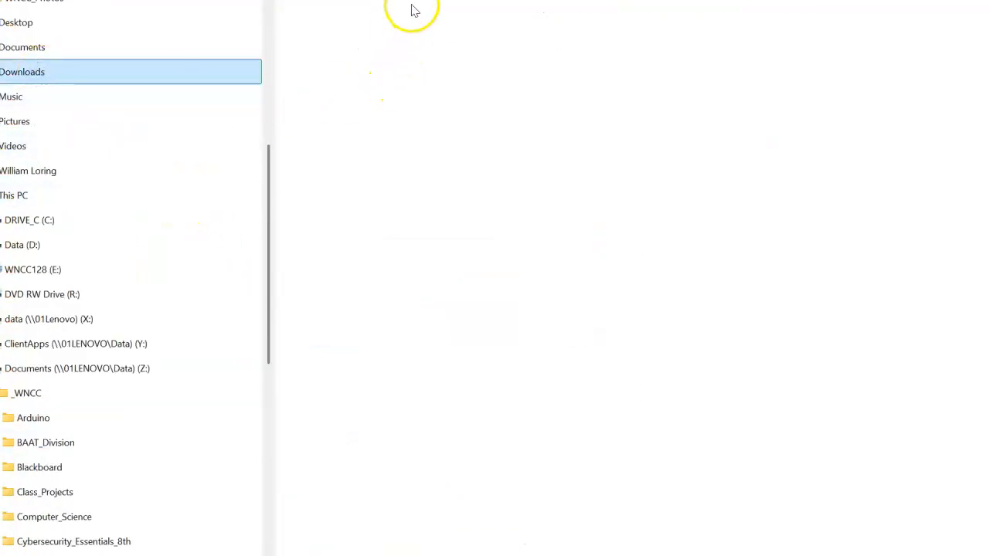
{"action": "double_click", "coordinate": [379, 17]}
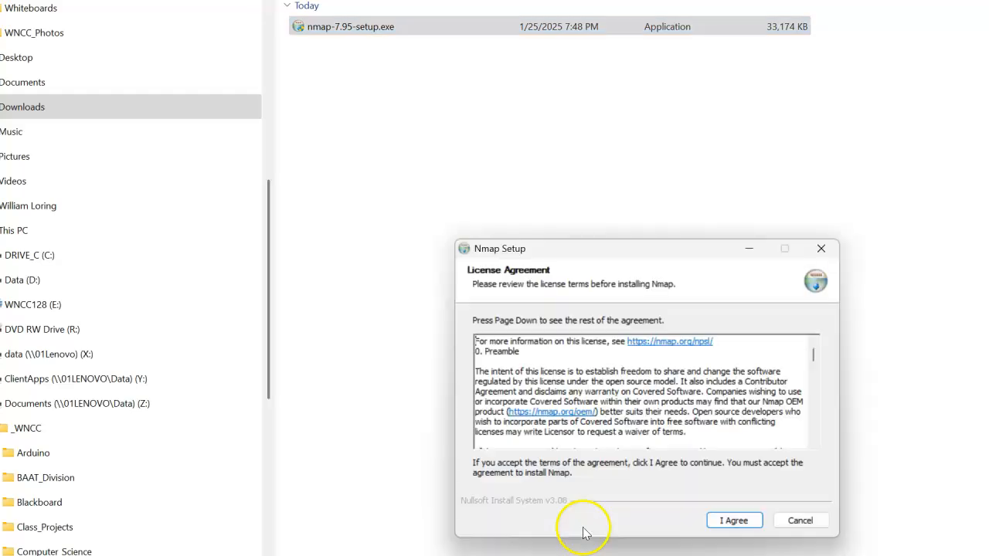
Accept the Nmap license agreement and install the preselected components, leaving Npcap 1.79 unchecked.
{"action": "left_click", "coordinate": [622, 381]}
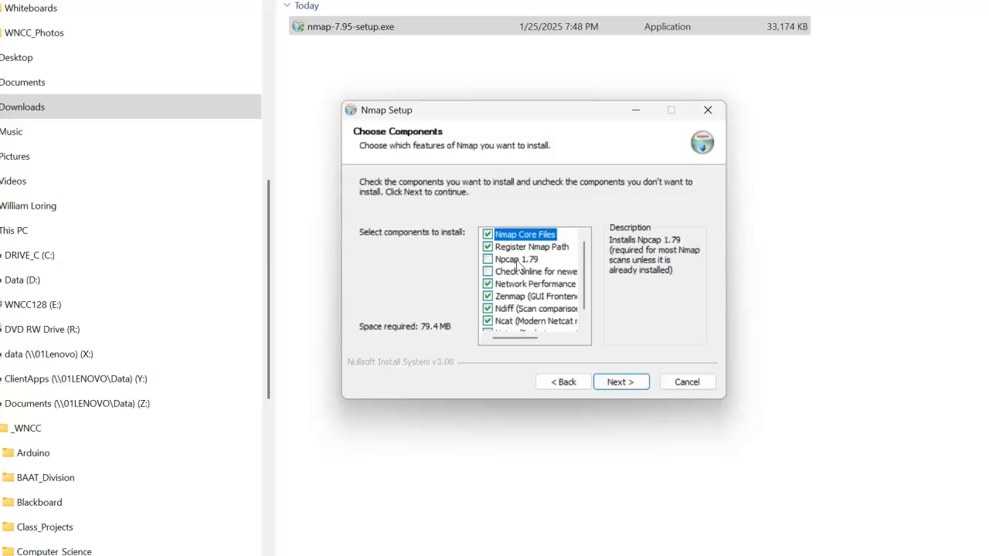
{"action": "left_click", "coordinate": [604, 381]}
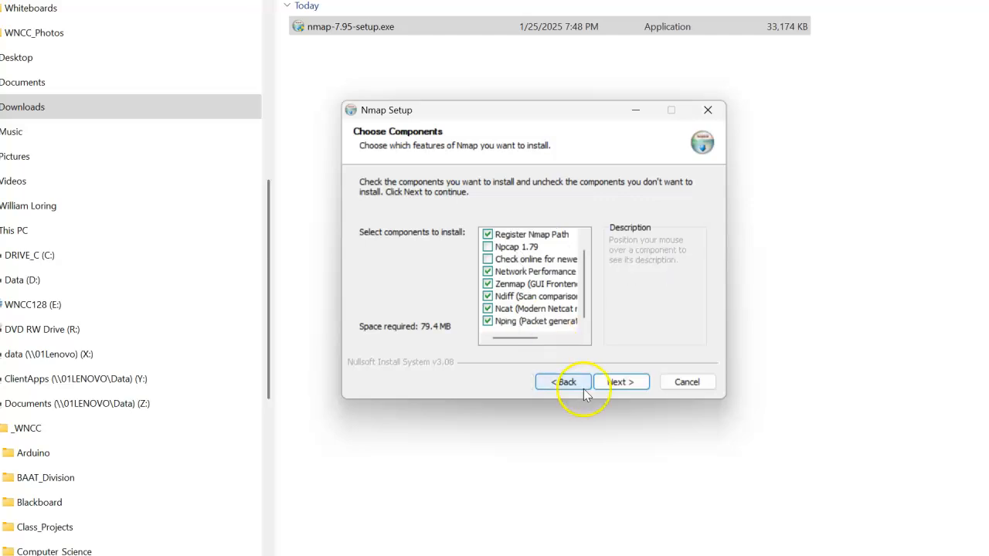
{"action": "left_click", "coordinate": [616, 383]}
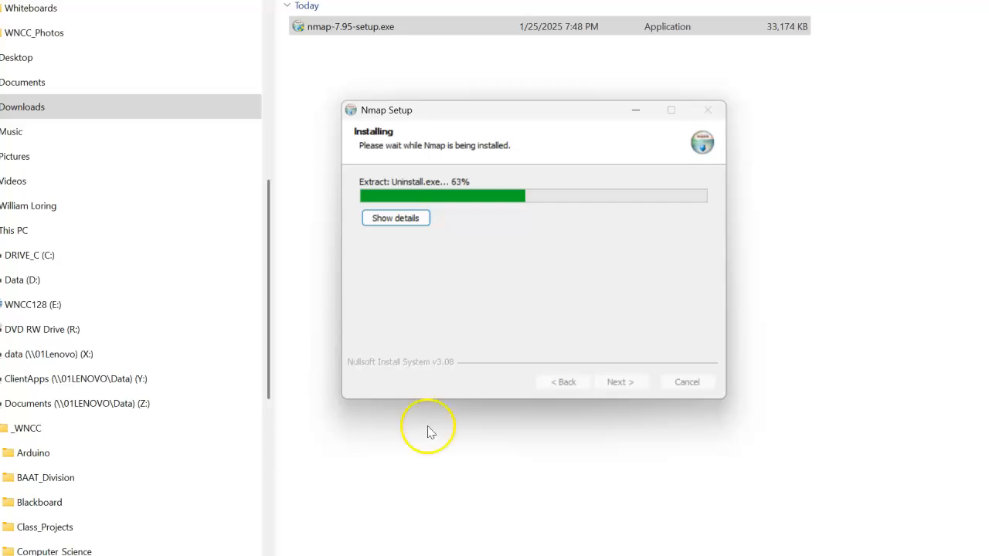
{"action": "left_click", "coordinate": [620, 381]}
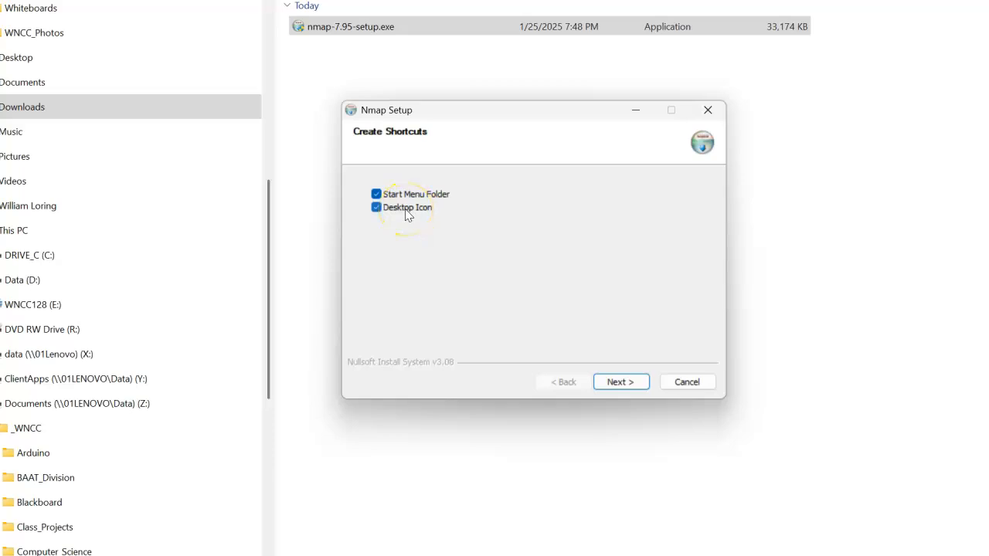
Complete the shortcut options in Nmap Setup and close the finished installer.
{"action": "left_click", "coordinate": [407, 214]}
{"action": "left_click", "coordinate": [618, 382]}
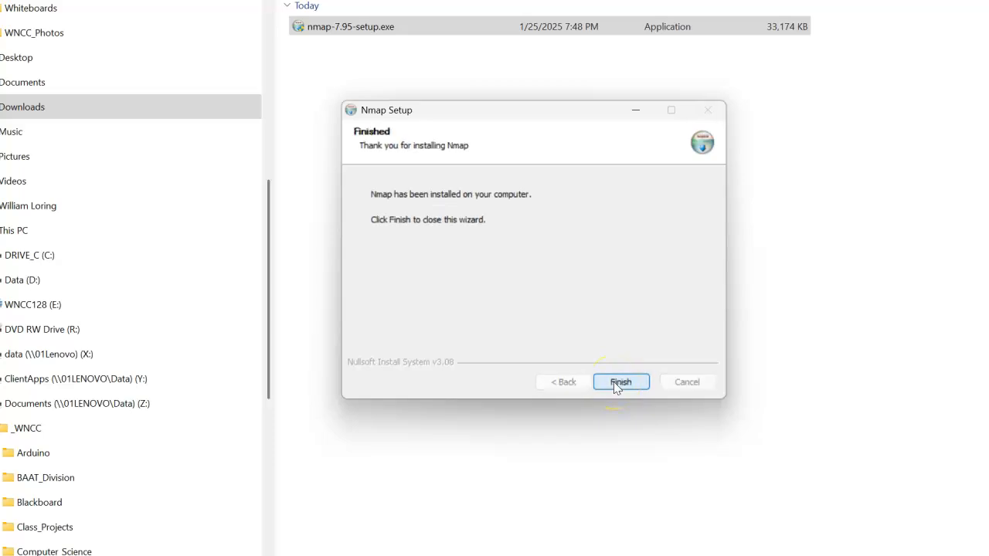
{"action": "left_click", "coordinate": [618, 381]}
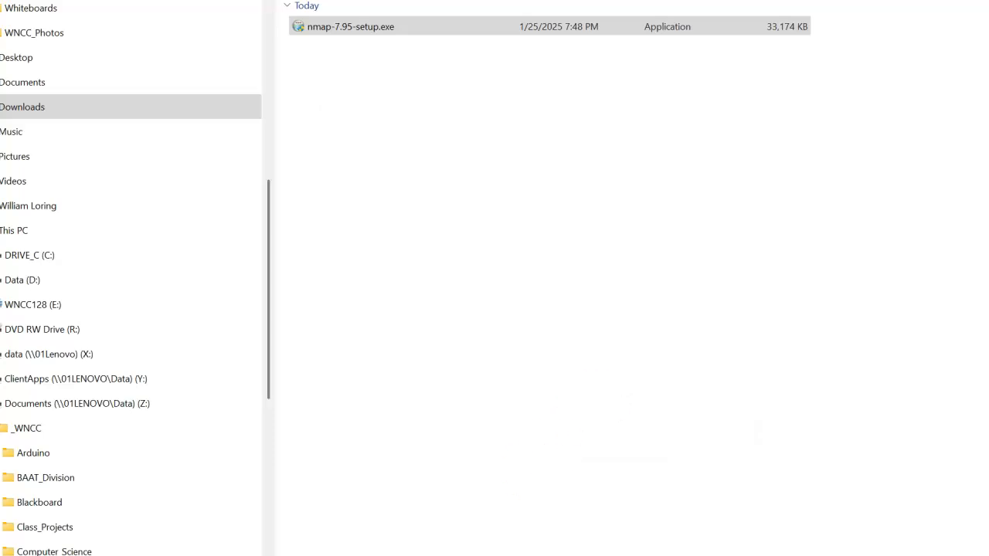
Search Windows for "nm" and open Nmap - Zenmap GUI.
{"action": "key", "text": "super"}
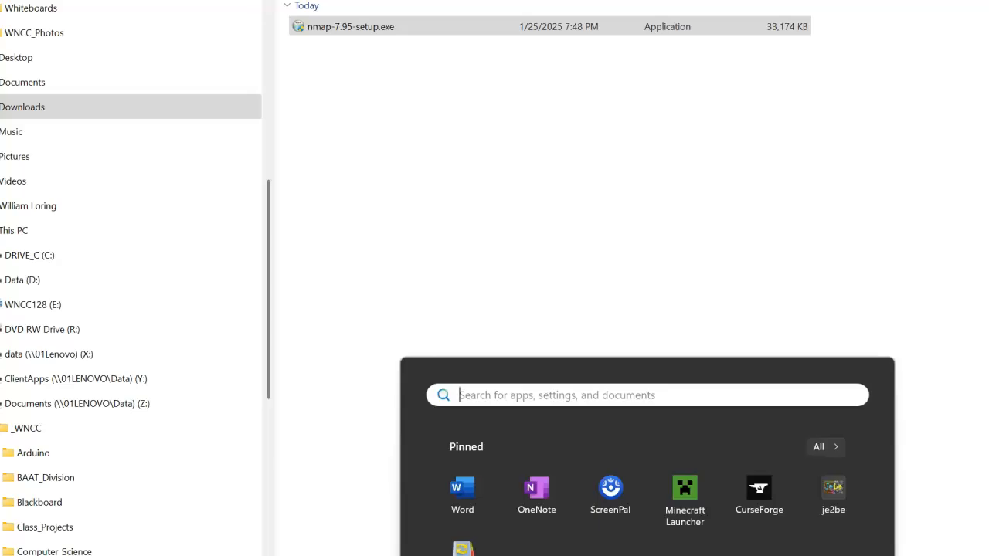
{"action": "type", "text": "nm"}
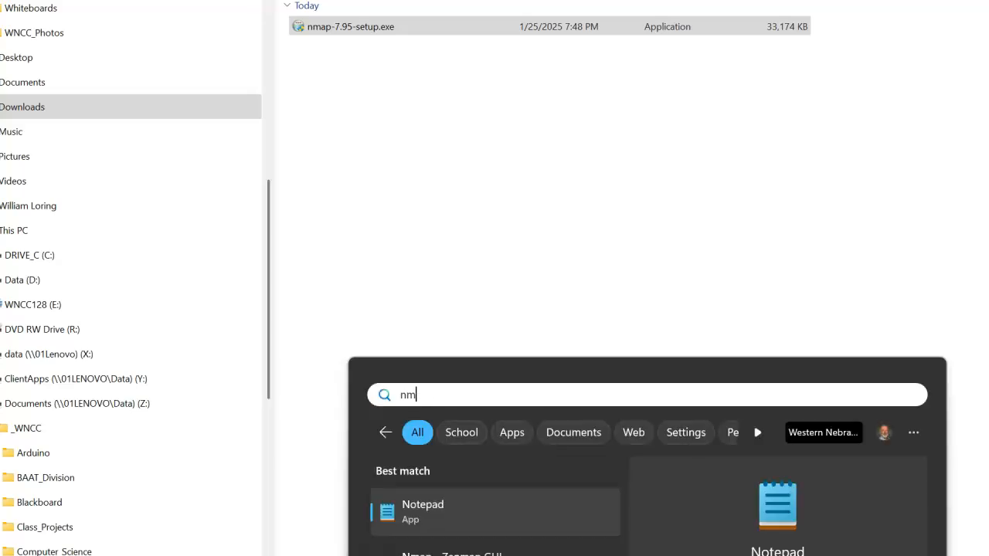
{"action": "key", "text": "Down"}
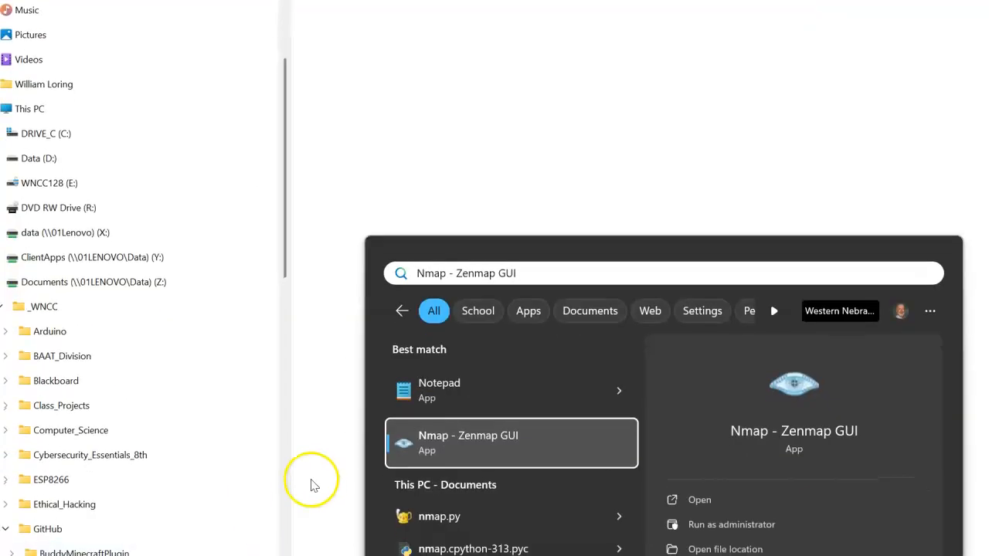
{"action": "left_click", "coordinate": [483, 440]}
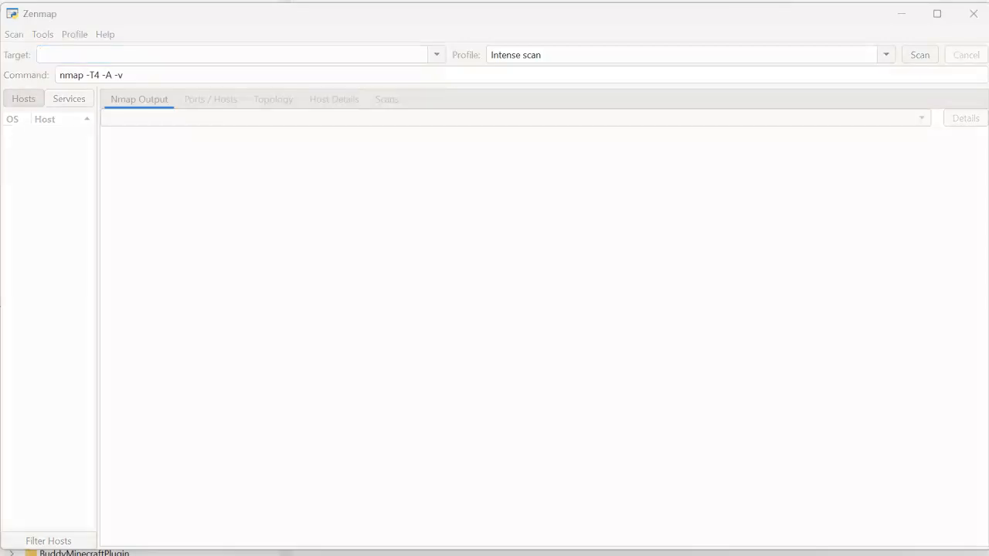
Scan the target localhost using the Quick scan plus profile.
{"action": "left_click", "coordinate": [66, 55]}
{"action": "type", "text": "localhost"}
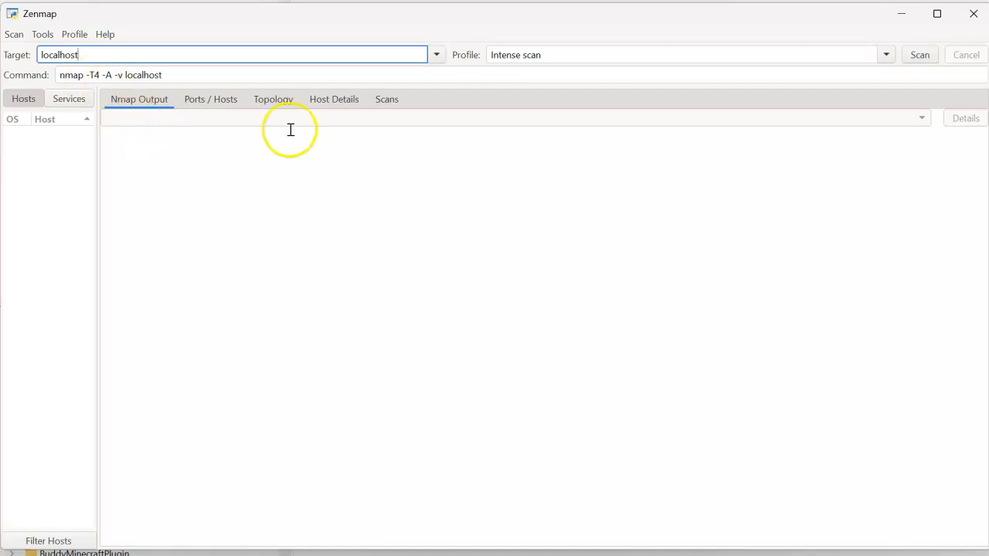
{"action": "left_click", "coordinate": [887, 55]}
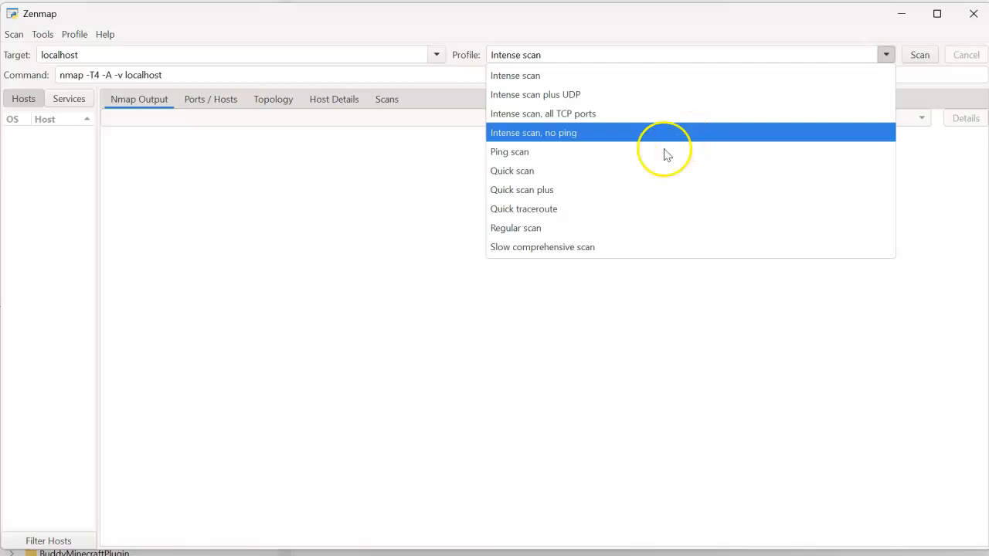
{"action": "left_click", "coordinate": [603, 194]}
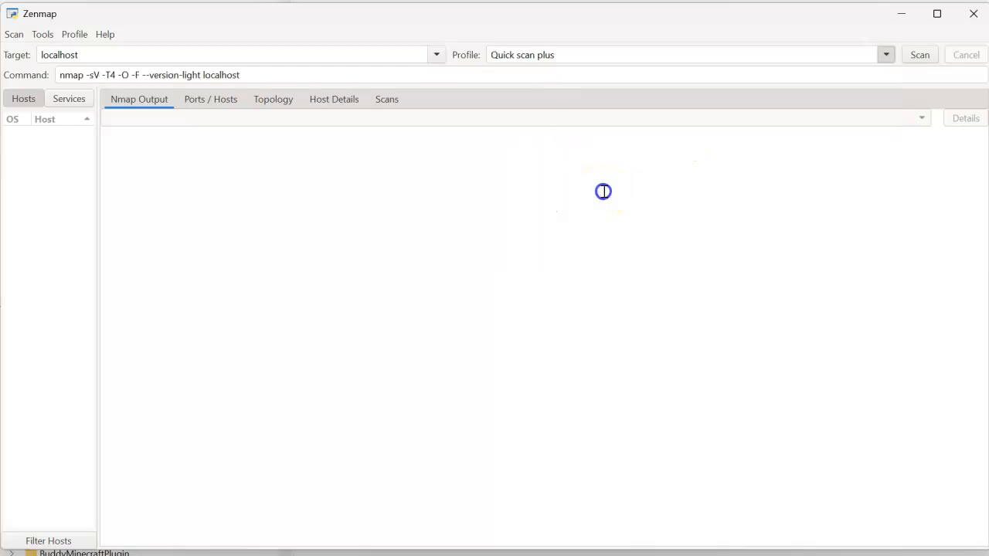
{"action": "left_click", "coordinate": [919, 54]}
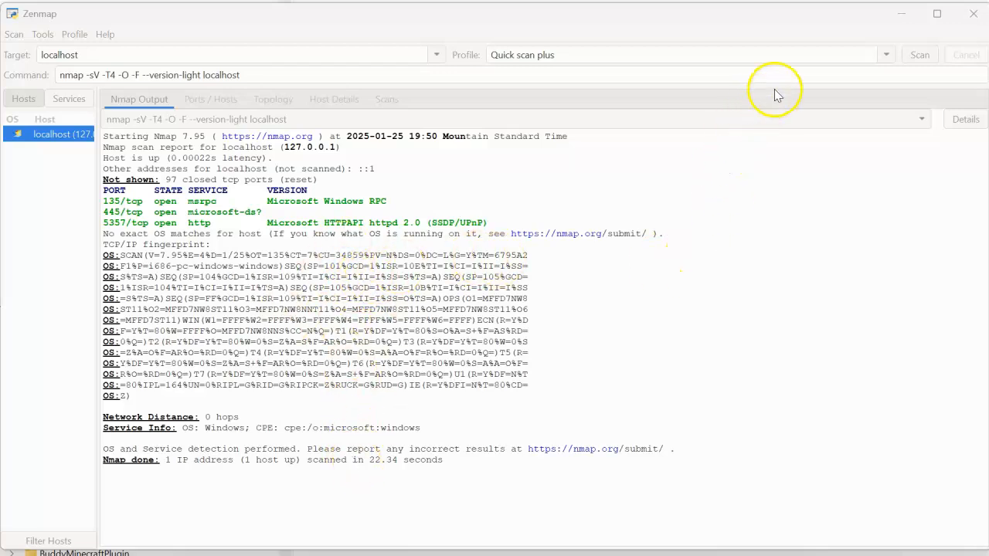
{"action": "left_click", "coordinate": [887, 55]}
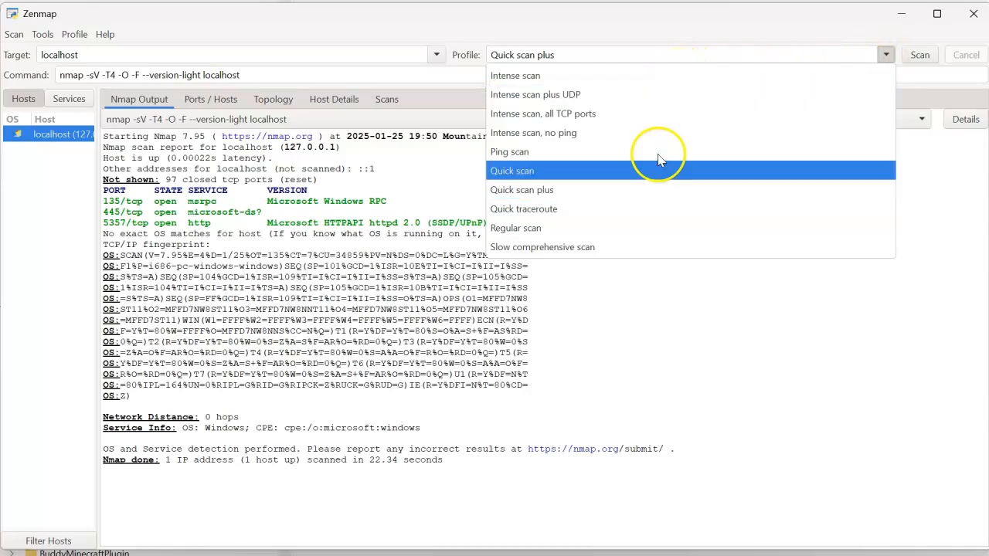
{"action": "left_click", "coordinate": [642, 298]}
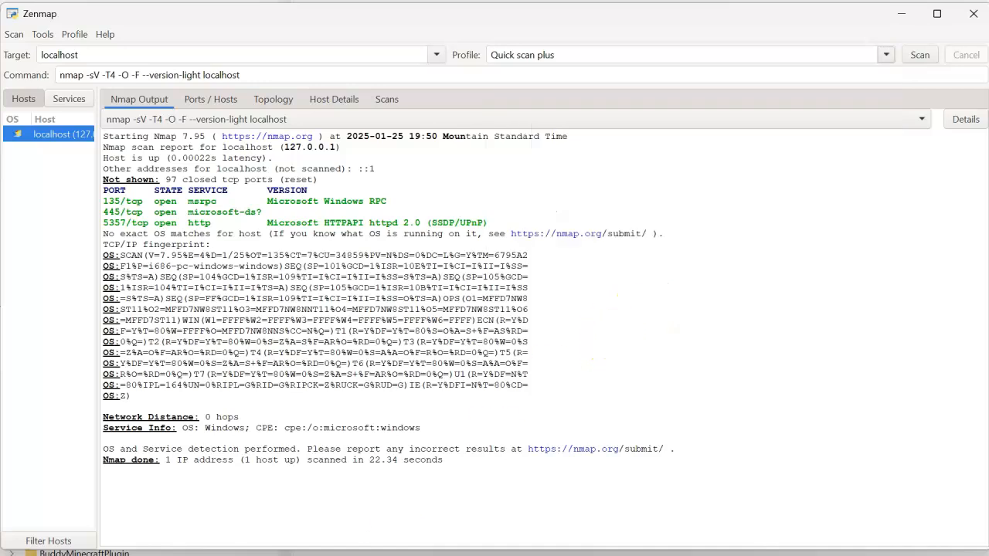
Open Command Prompt and run ipconfig /all to list the computer's network configuration.
{"action": "key", "text": "super"}
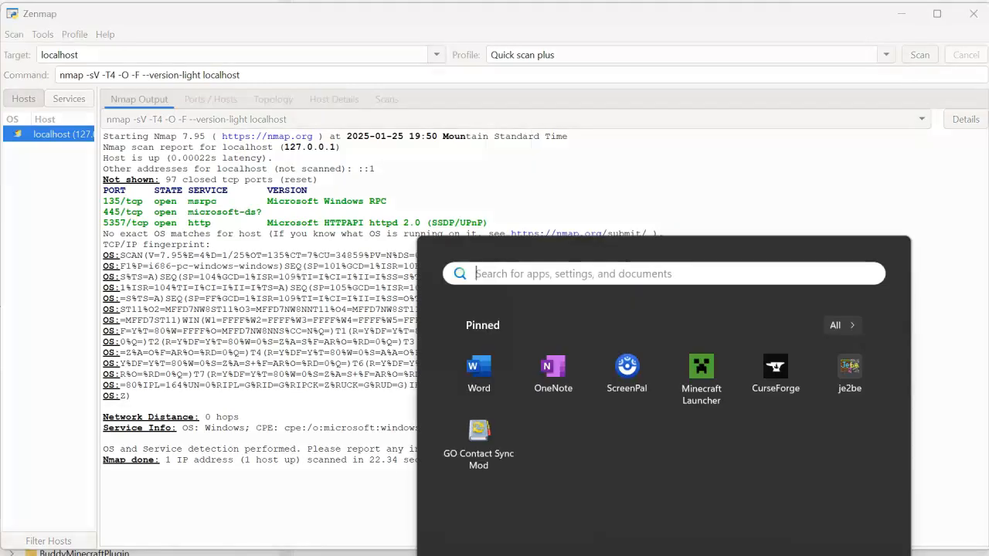
{"action": "type", "text": "cmd"}
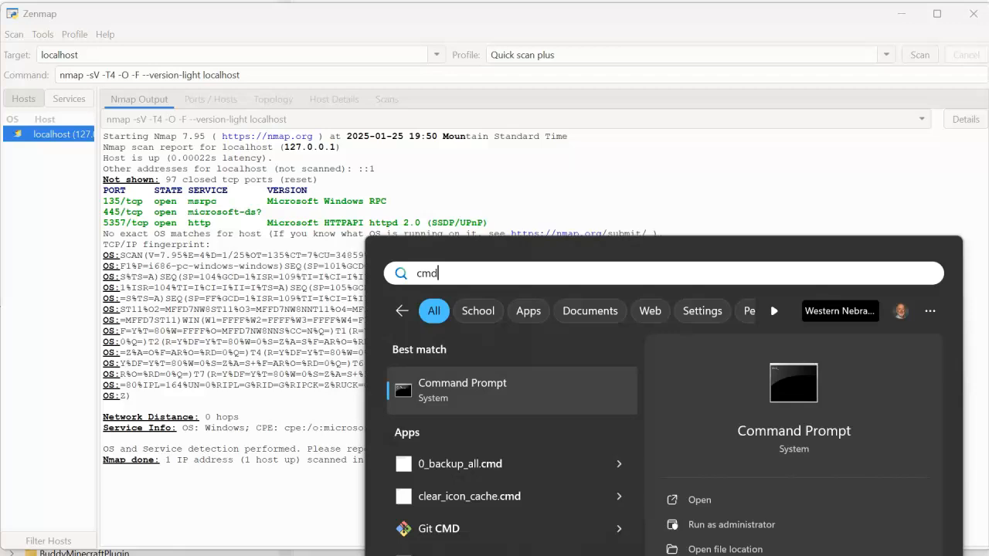
{"action": "key", "text": "Return"}
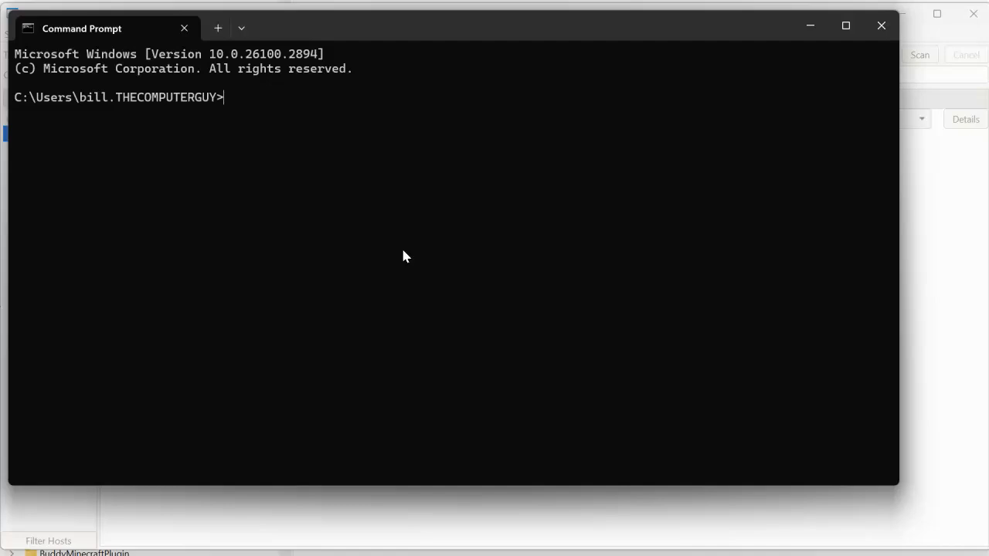
{"action": "type", "text": "ipconfig /all"}
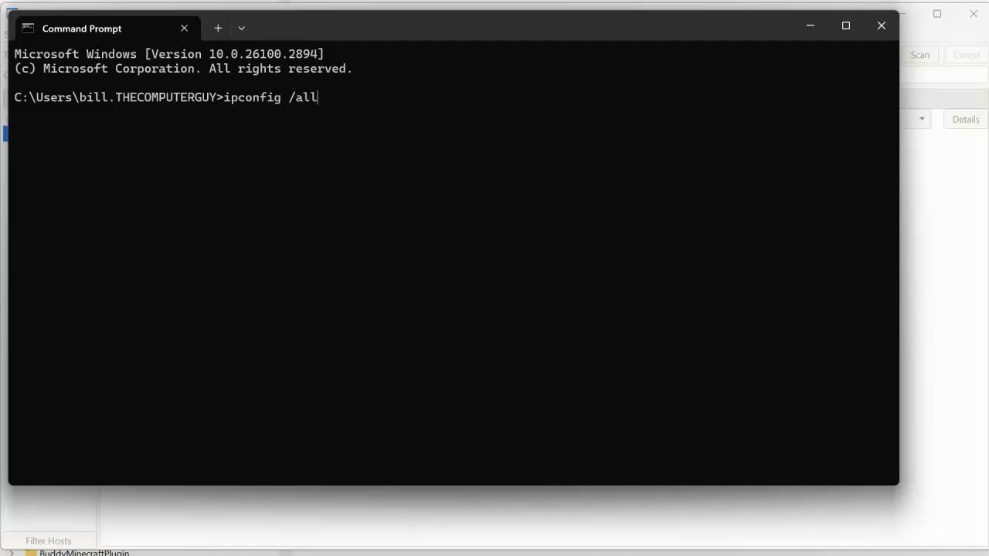
{"action": "key", "text": "Return"}
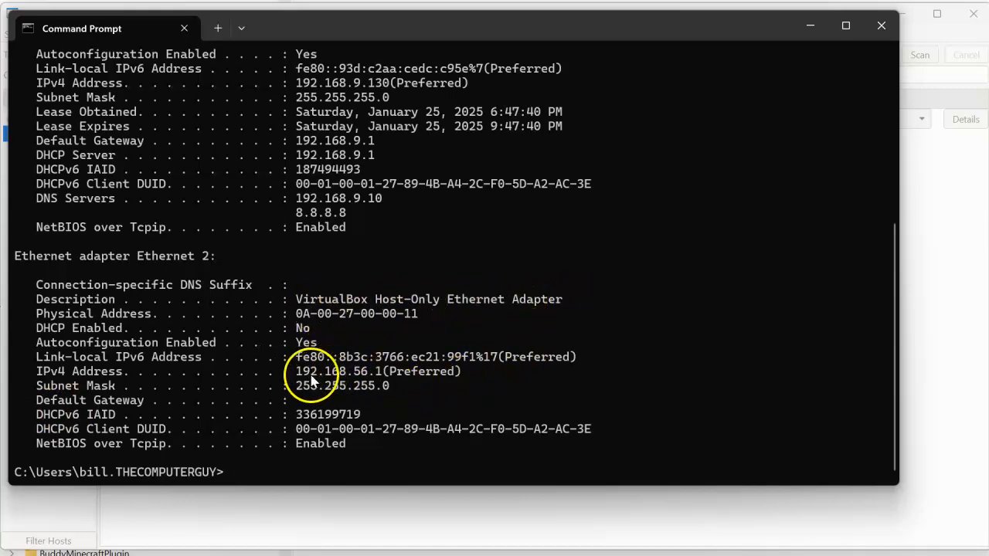
Examine the IPv4 addresses of the VirtualBox and Realtek Ethernet adapters and the subnet mask to identify the local network.
{"action": "left_click_drag", "start_coordinate": [299, 377], "coordinate": [388, 374]}
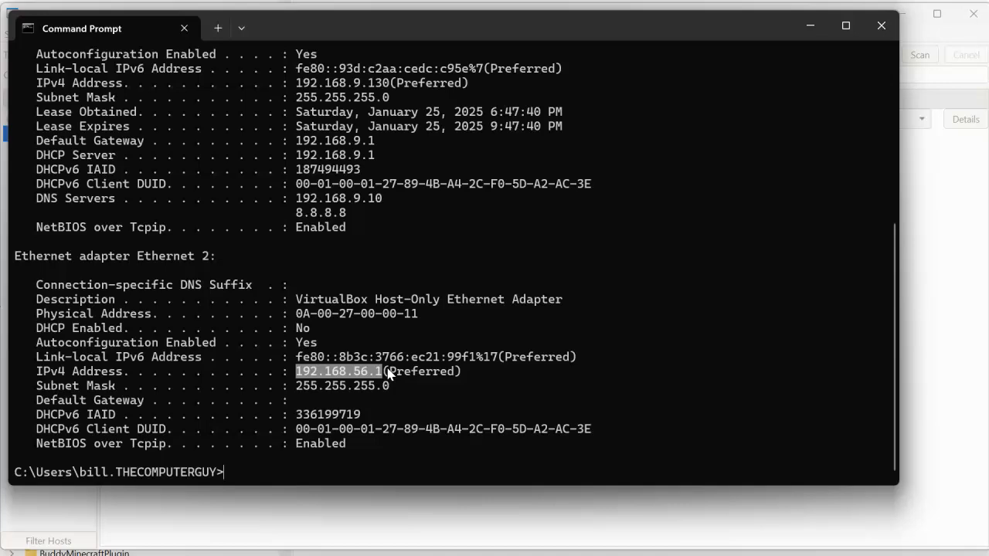
{"action": "left_click", "coordinate": [403, 224]}
{"action": "scroll", "coordinate": [403, 224], "scroll_direction": "up", "scroll_amount": 3}
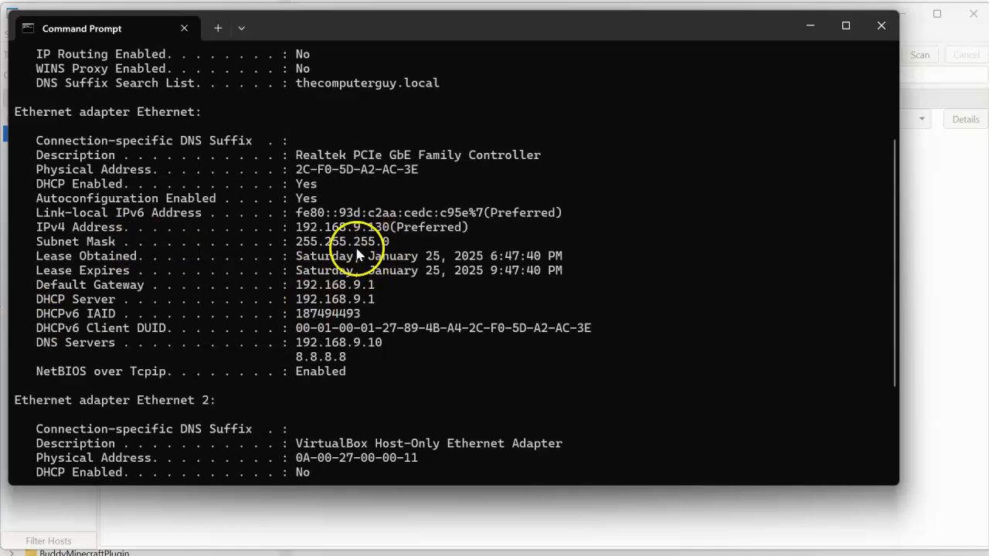
{"action": "left_click", "coordinate": [299, 244]}
{"action": "left_click_drag", "start_coordinate": [299, 243], "coordinate": [392, 244]}
{"action": "left_click", "coordinate": [295, 244]}
{"action": "left_click_drag", "start_coordinate": [378, 247], "coordinate": [359, 234]}
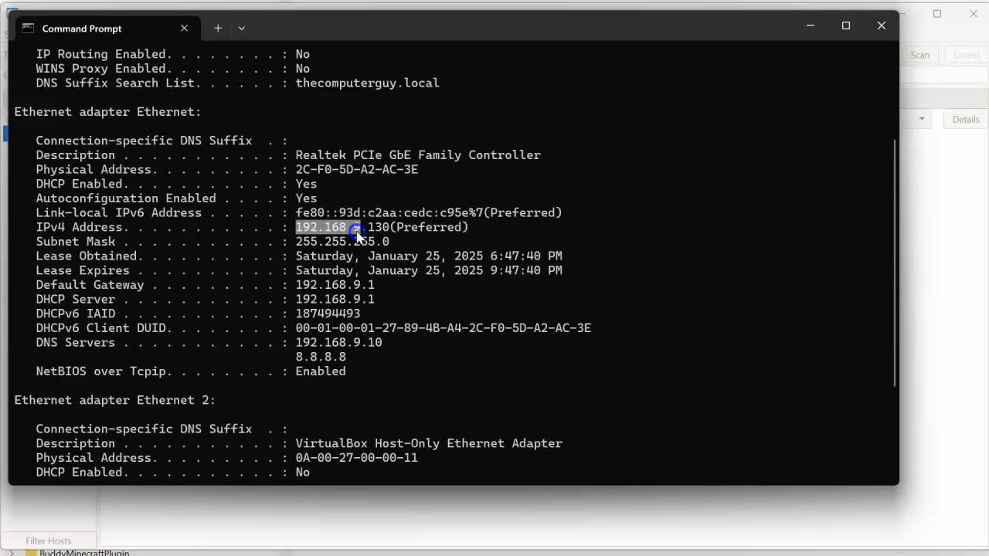
{"action": "left_click", "coordinate": [375, 256]}
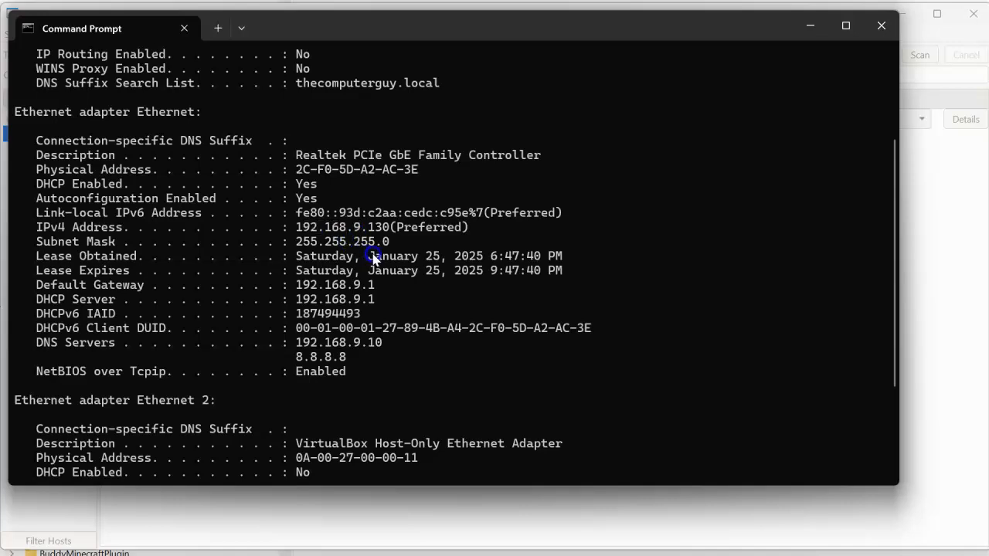
{"action": "left_click", "coordinate": [375, 232]}
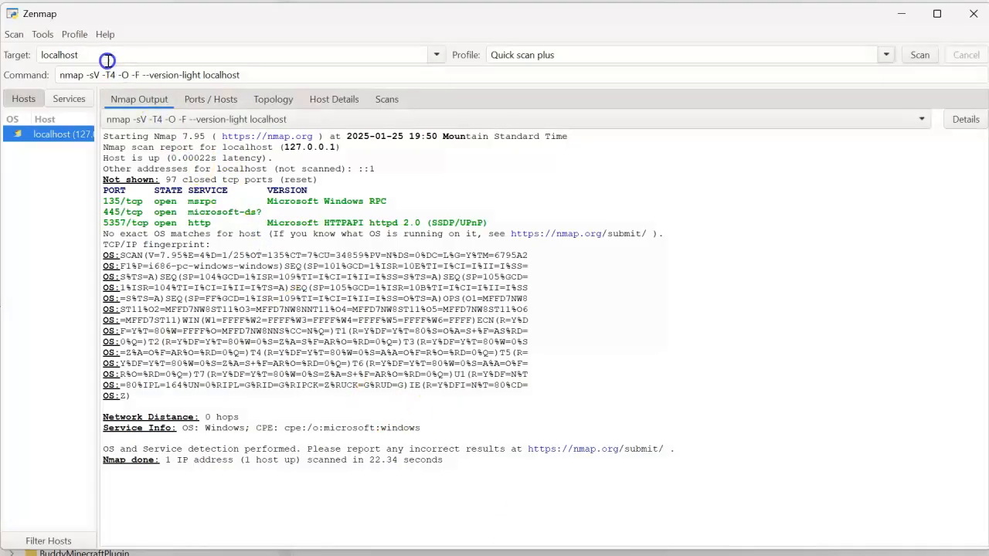
Switch back to Zenmap and try to scan the target 192.168.9.0\255.255.255.0 using the Quick scan plus profile.
{"action": "left_click_drag", "start_coordinate": [108, 57], "coordinate": [29, 55]}
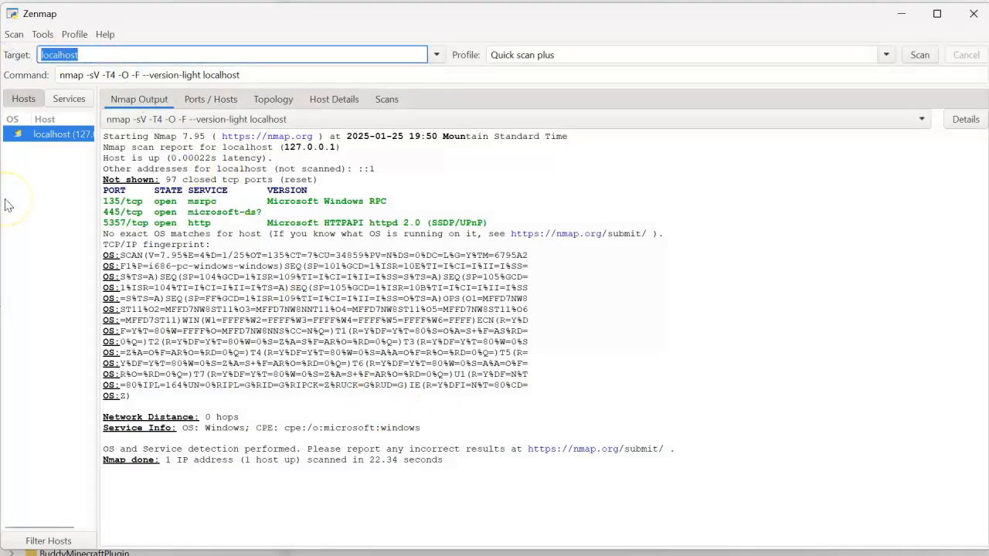
{"action": "type", "text": "192.168"}
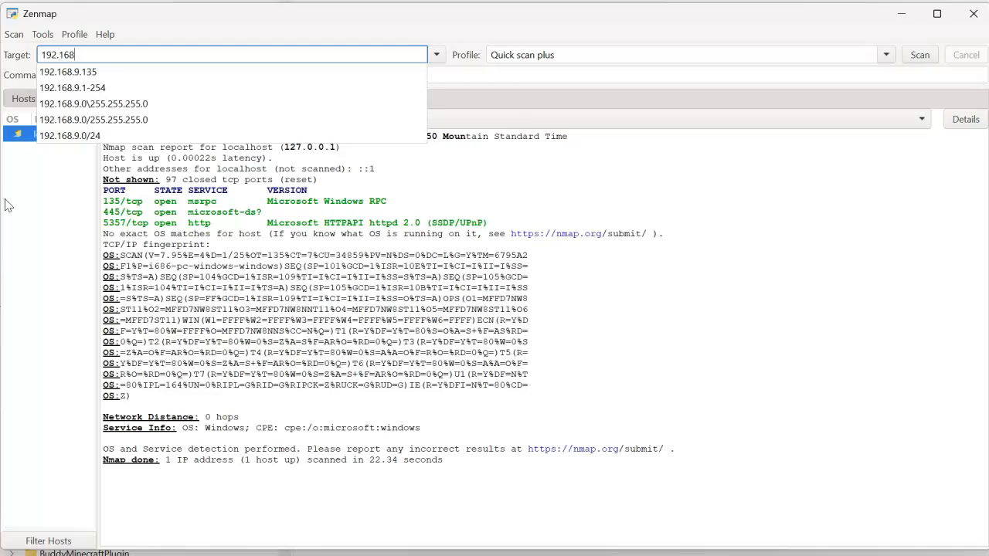
{"action": "type", "text": ".9.0"}
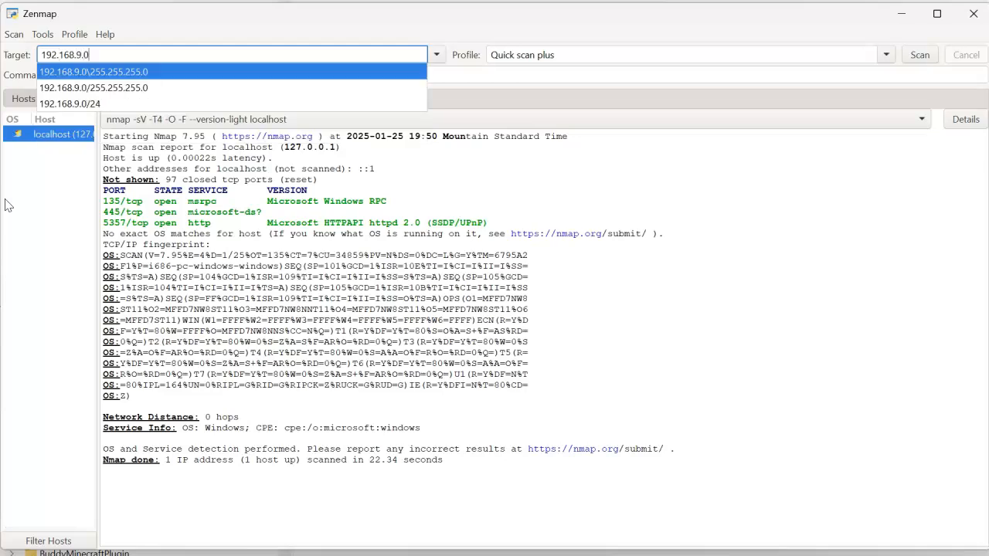
{"action": "type", "text": "/24"}
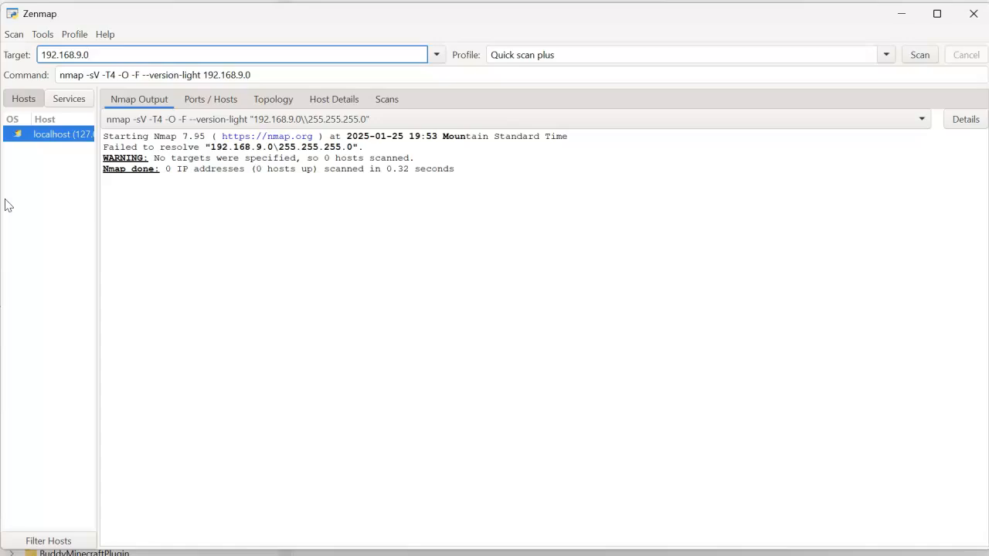
Correct the target to the subnet 192.168.9.0/24 and scan it using the Quick scan plus profile.
{"action": "type", "text": "\\"}
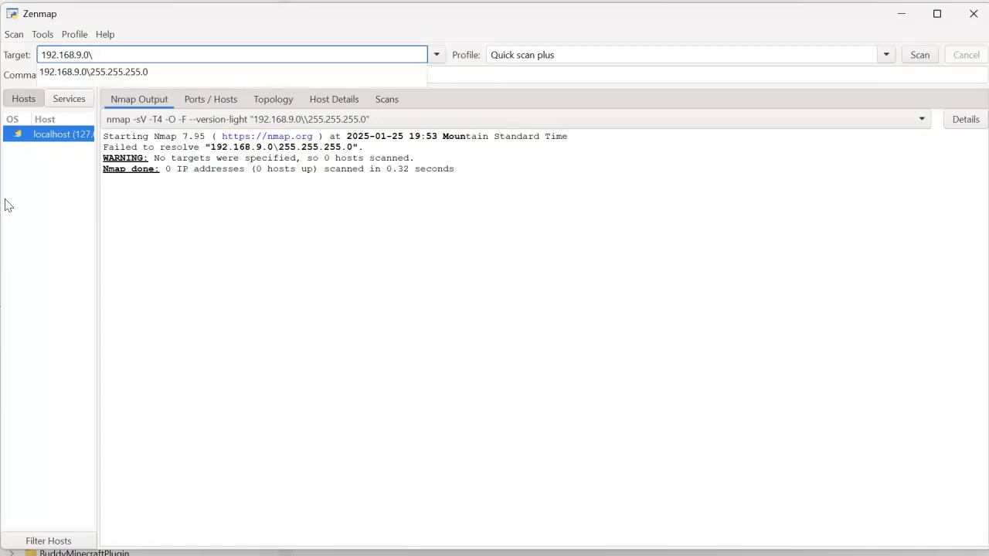
{"action": "key", "text": "BackSpace"}
{"action": "type", "text": "/"}
{"action": "key", "text": "Down"}
{"action": "type", "text": "24"}
{"action": "key", "text": "Down"}
{"action": "key", "text": "Return"}
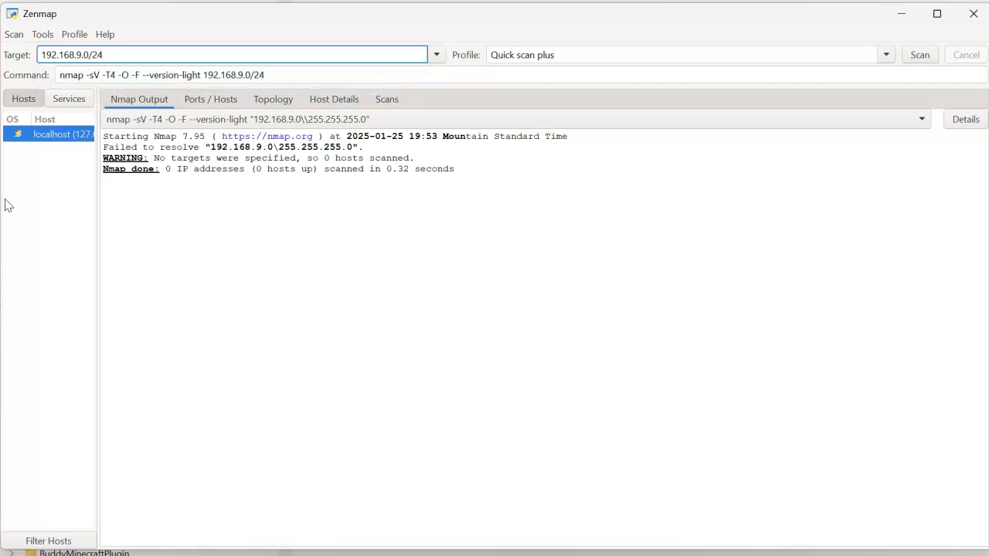
{"action": "left_click", "coordinate": [920, 55]}
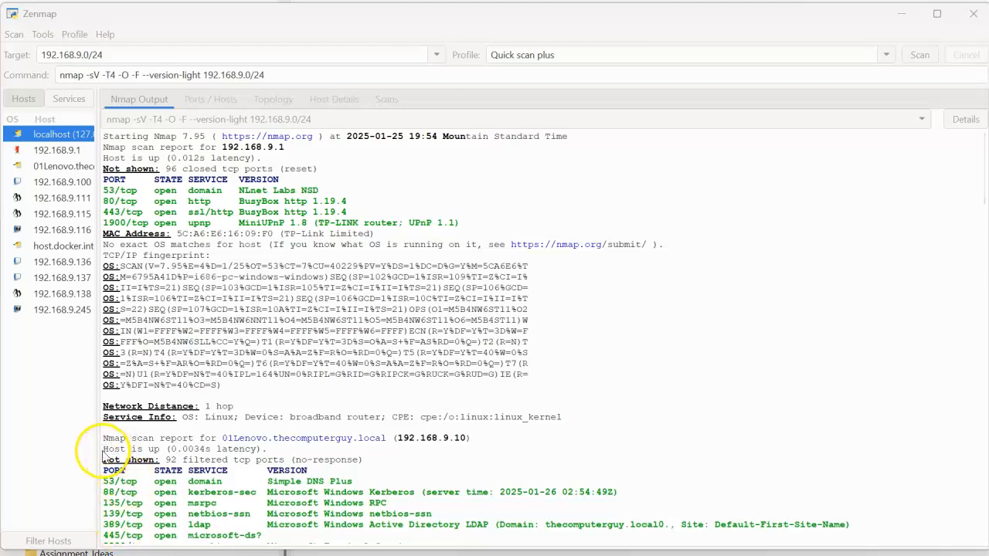
Widen the host list and, starting from host 192.168.9.1, examine the ports, services and operating system details reported for 192.168.9.1 and 192.168.9.10.
{"action": "left_click_drag", "start_coordinate": [103, 456], "coordinate": [194, 458]}
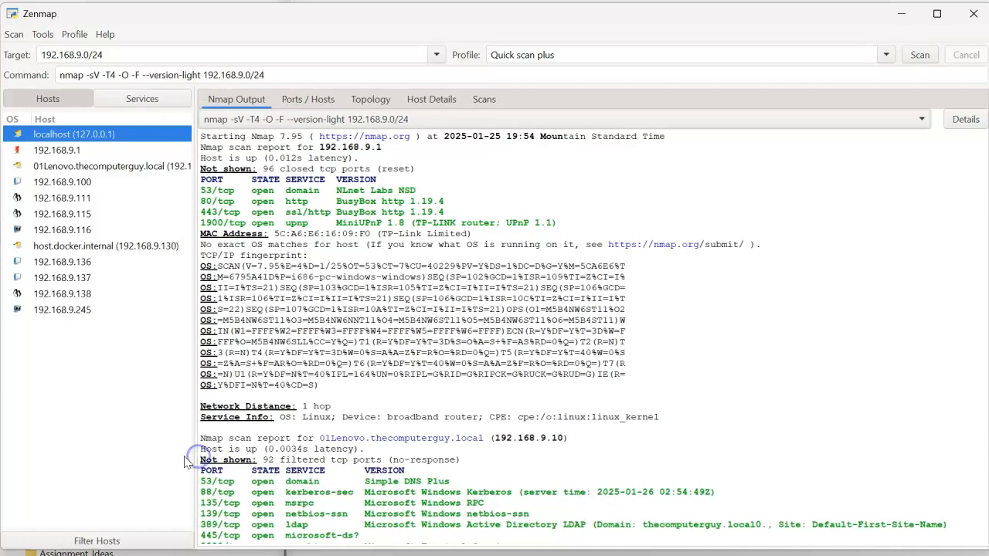
{"action": "left_click", "coordinate": [77, 152]}
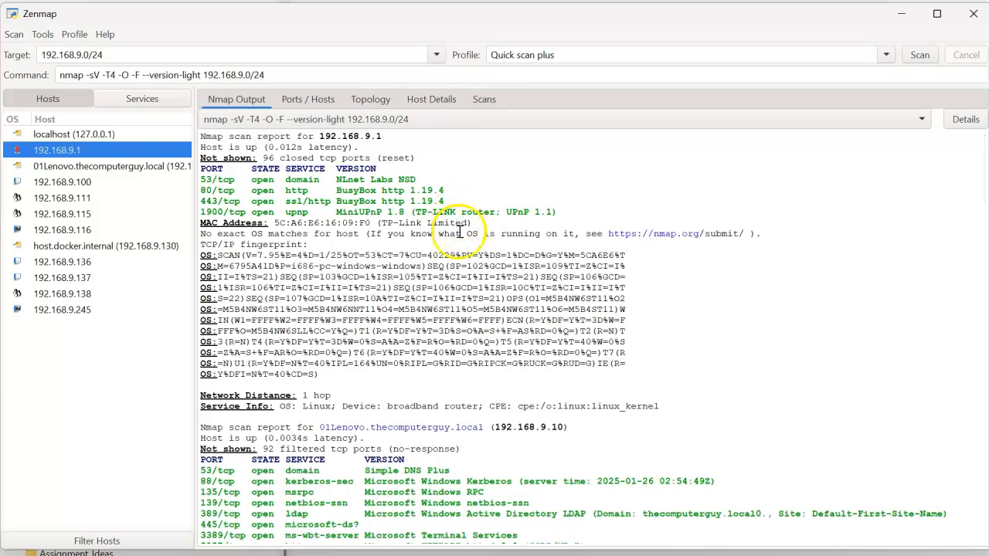
{"action": "scroll", "coordinate": [494, 442], "scroll_direction": "down", "scroll_amount": 1}
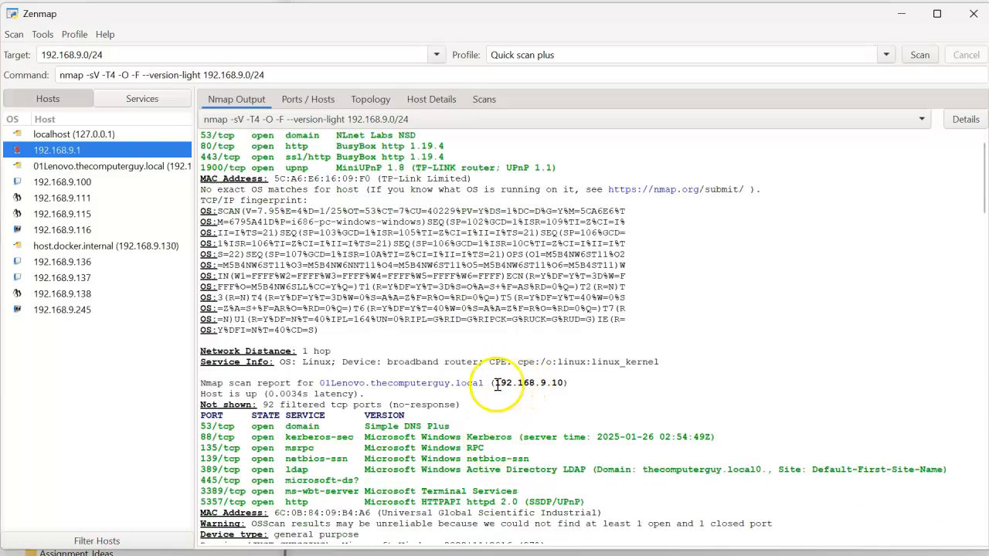
{"action": "scroll", "coordinate": [507, 413], "scroll_direction": "down", "scroll_amount": 1}
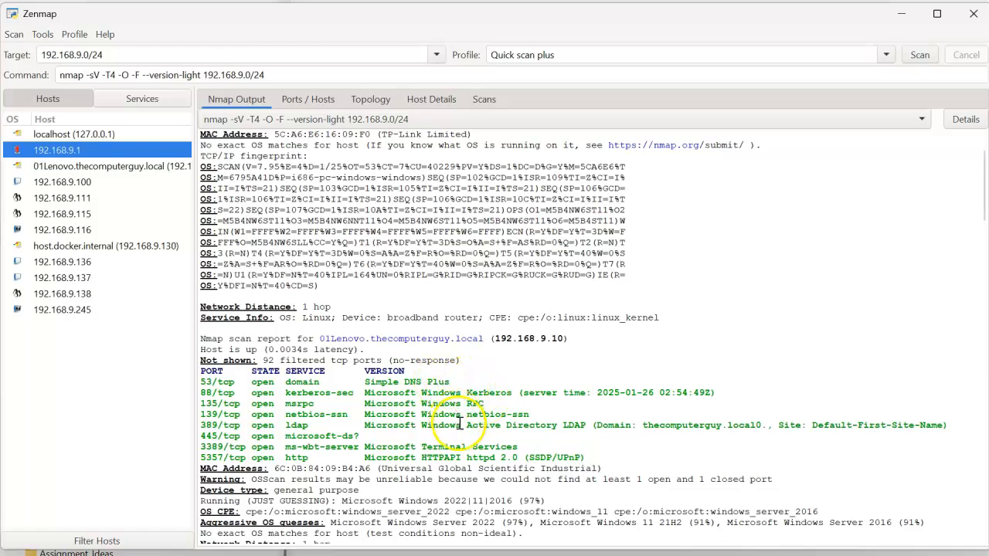
{"action": "scroll", "coordinate": [465, 439], "scroll_direction": "down", "scroll_amount": 1}
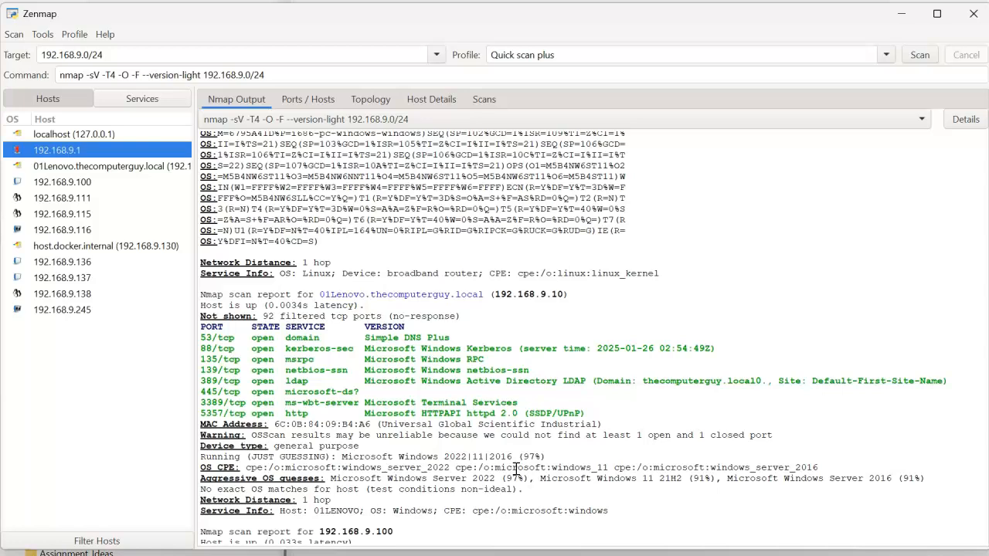
{"action": "scroll", "coordinate": [394, 469], "scroll_direction": "down", "scroll_amount": 2}
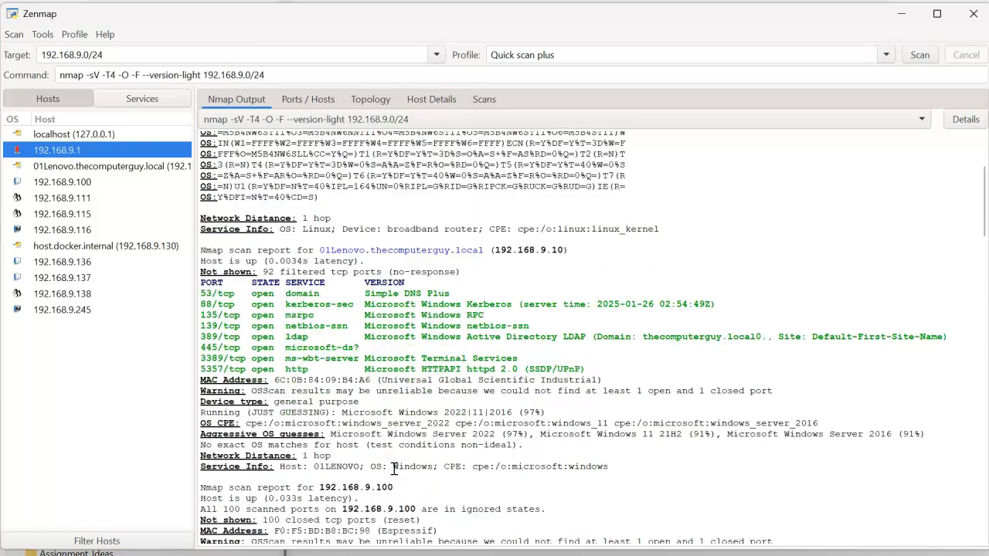
{"action": "scroll", "coordinate": [394, 469], "scroll_direction": "down", "scroll_amount": 1}
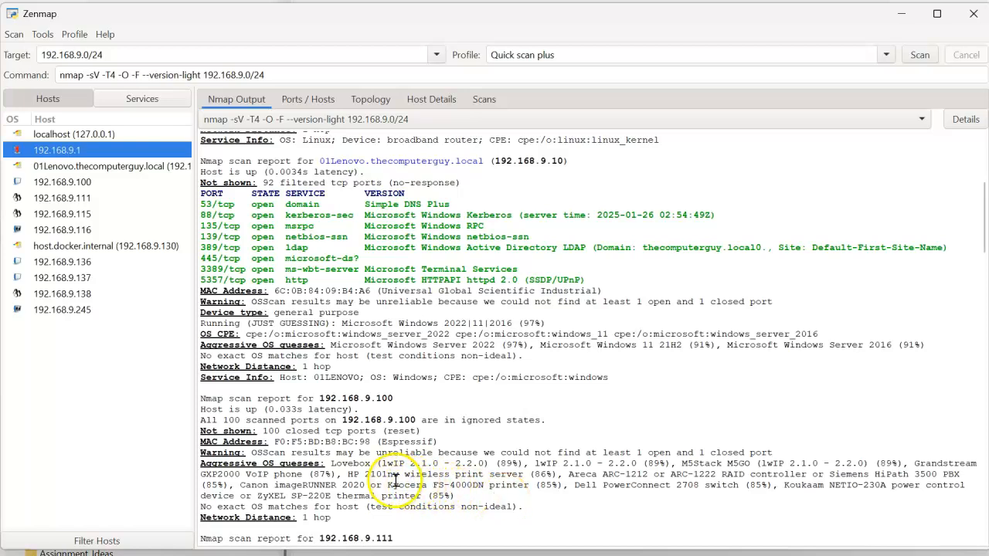
Examine the scan reports of hosts 192.168.9.100, 192.168.9.111, 192.168.9.115 and 192.168.9.116 for device vendors, open ports and operating systems.
{"action": "left_click", "coordinate": [397, 438]}
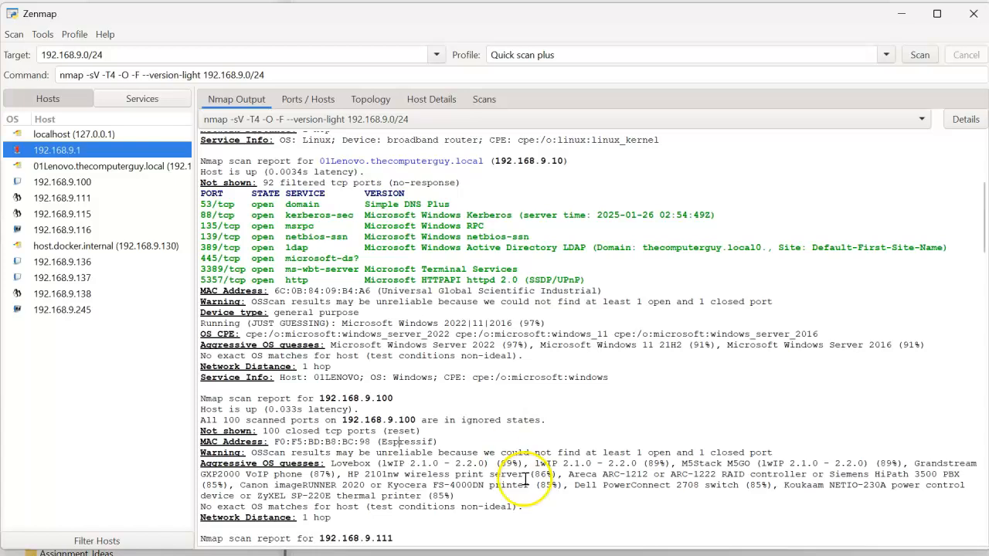
{"action": "scroll", "coordinate": [392, 395], "scroll_direction": "down", "scroll_amount": 3}
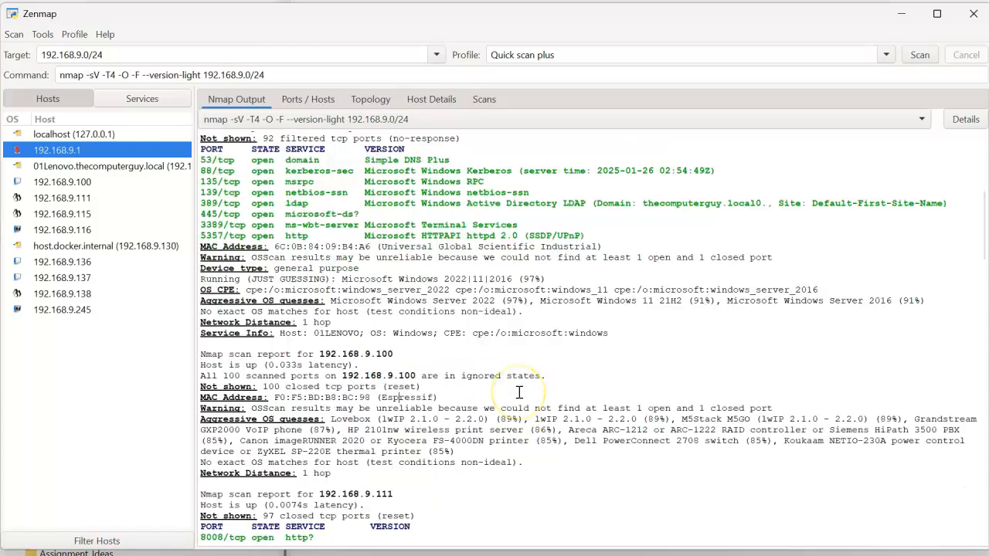
{"action": "scroll", "coordinate": [520, 392], "scroll_direction": "down", "scroll_amount": 2}
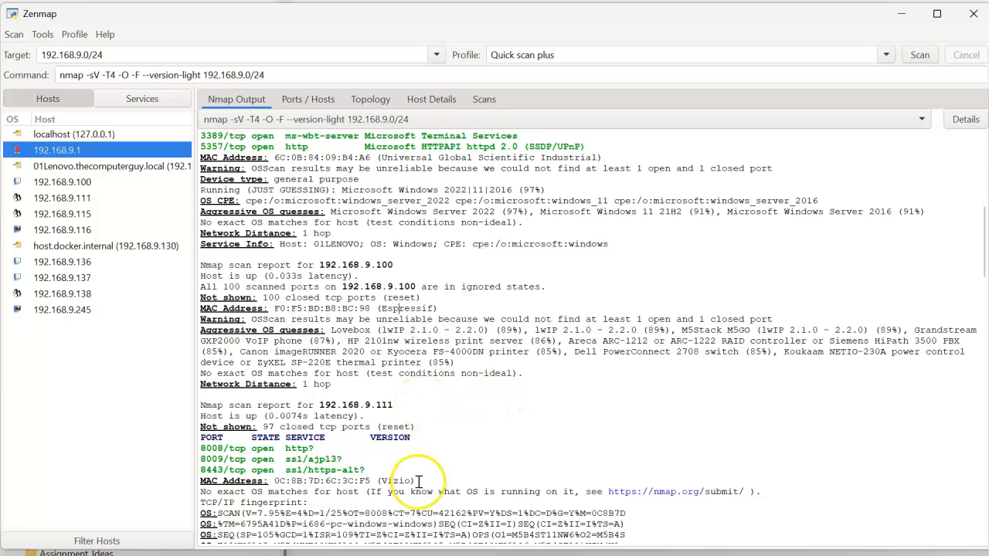
{"action": "scroll", "coordinate": [419, 477], "scroll_direction": "down", "scroll_amount": 6}
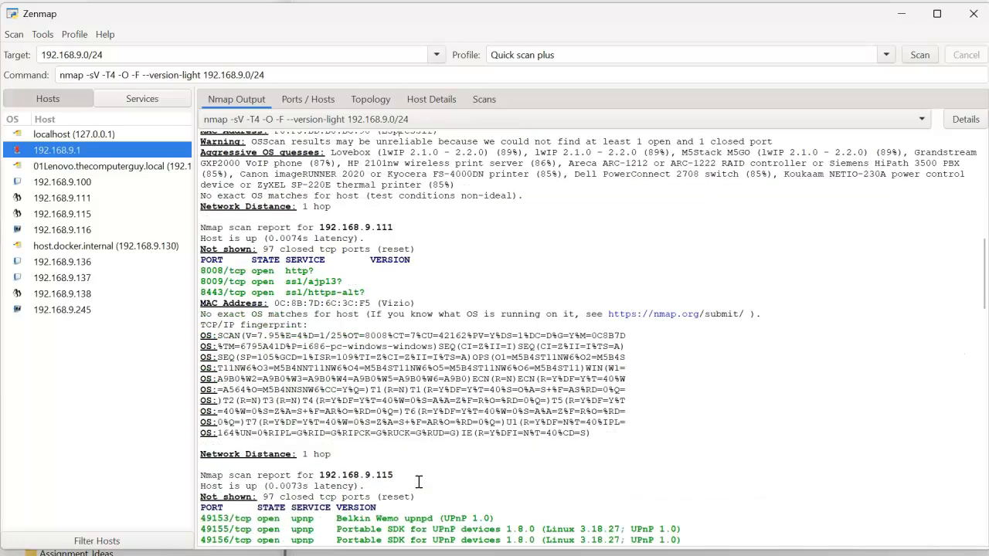
{"action": "scroll", "coordinate": [418, 482], "scroll_direction": "down", "scroll_amount": 3}
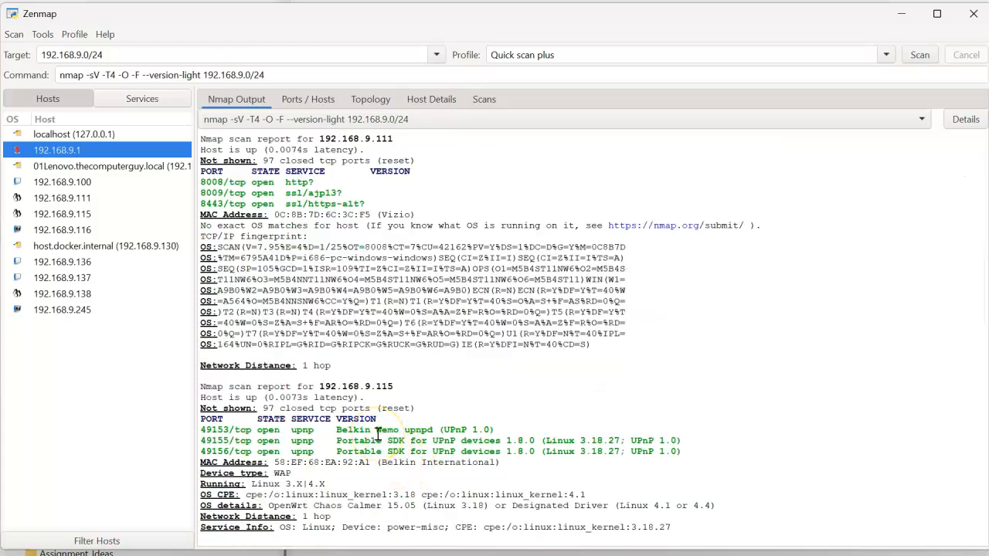
{"action": "scroll", "coordinate": [378, 431], "scroll_direction": "down", "scroll_amount": 5}
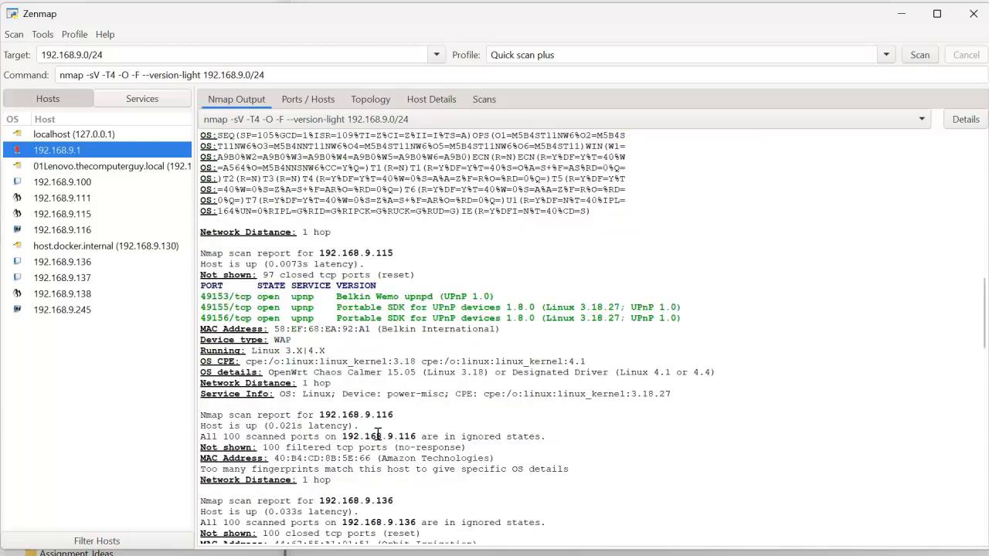